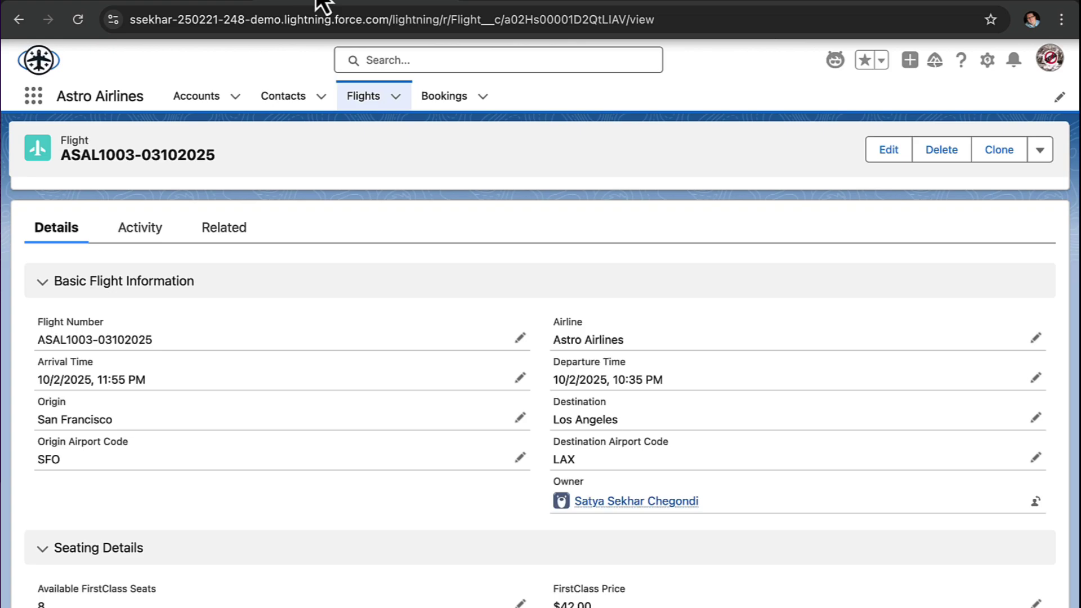
key(ctrl+Right)
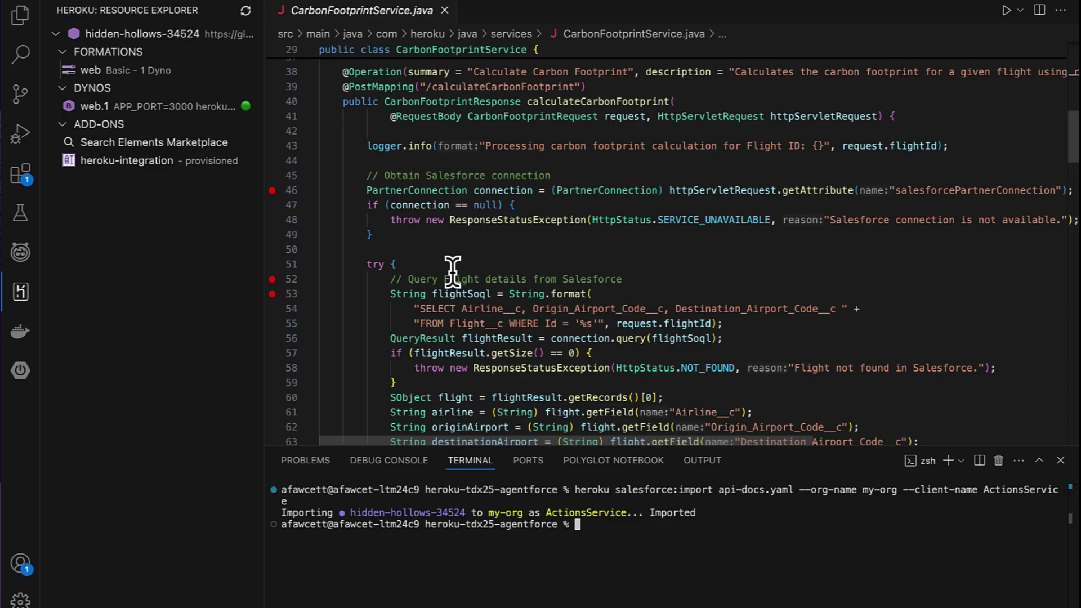
- Read through CarbonFootprintService.java, then return to the Salesforce Setup About Heroku page
mouse_move(472, 297)
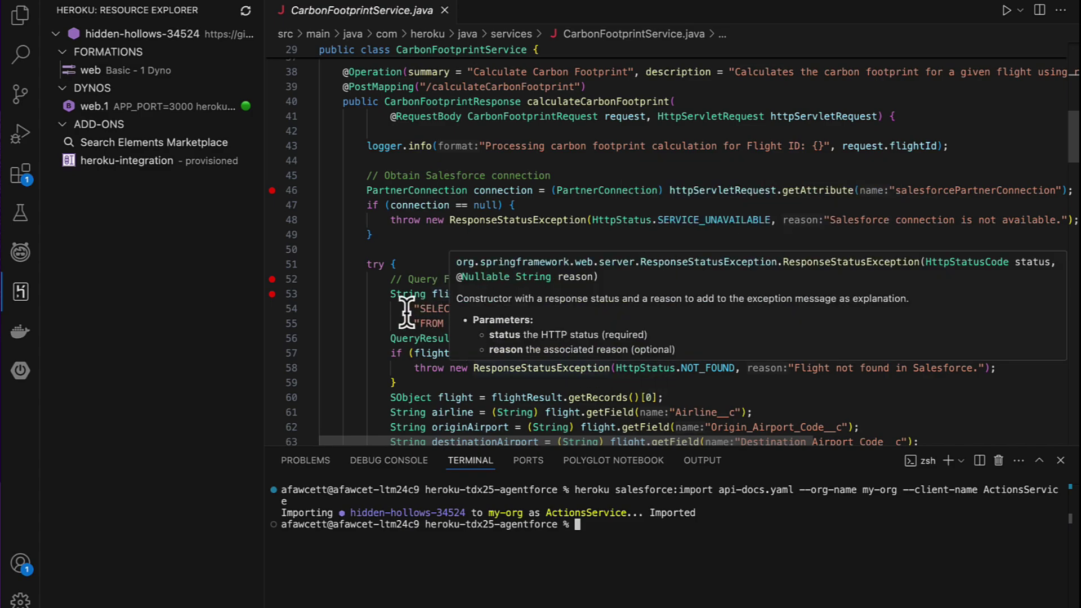
scroll(431, 331, down, 3)
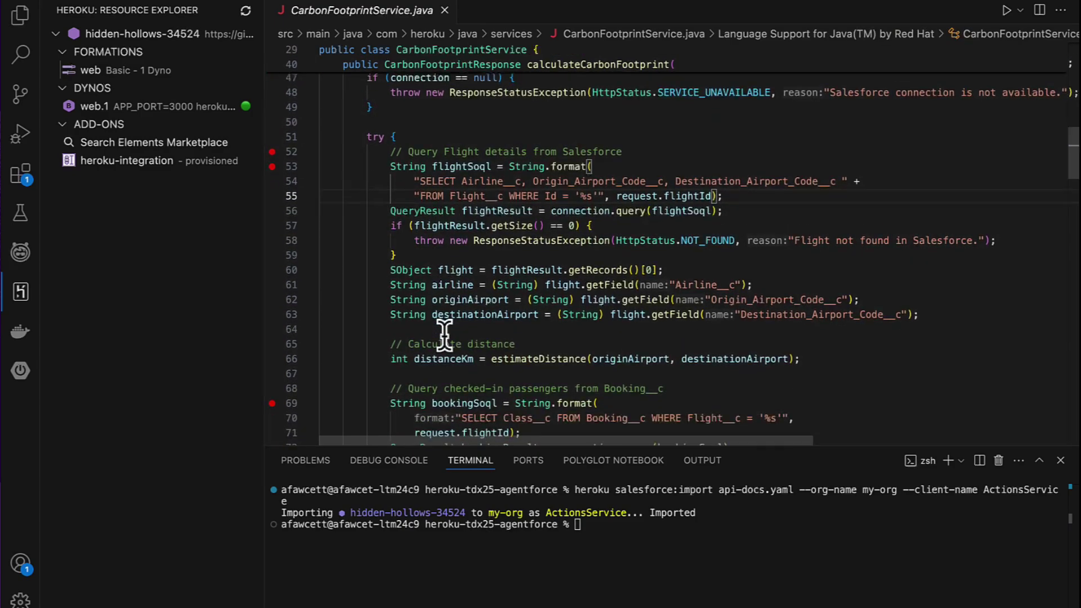
scroll(445, 337, down, 1)
scroll(587, 376, down, 5)
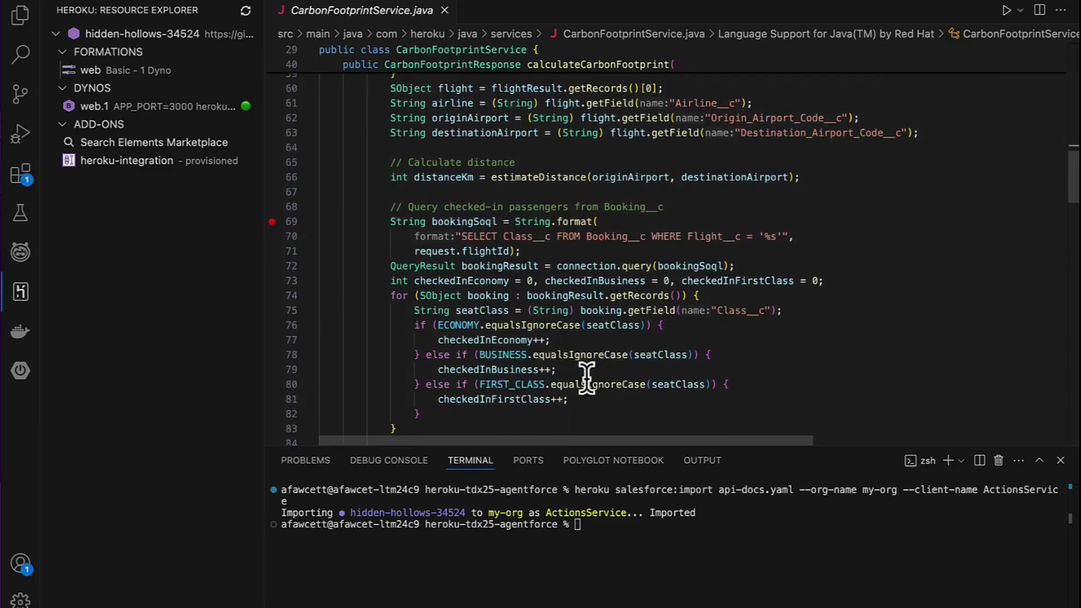
scroll(587, 377, down, 4)
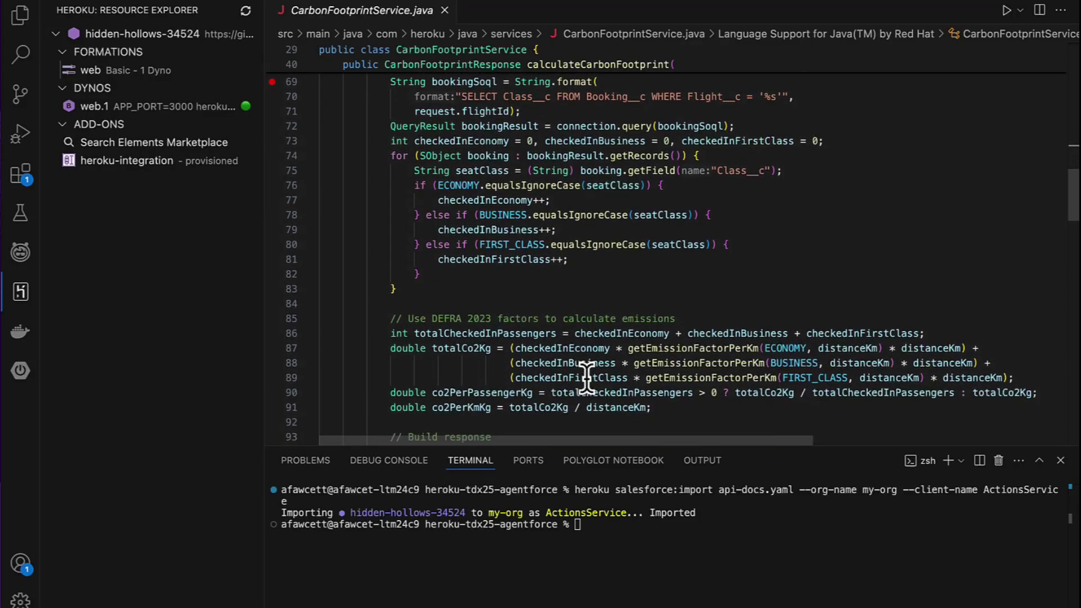
scroll(587, 376, down, 2)
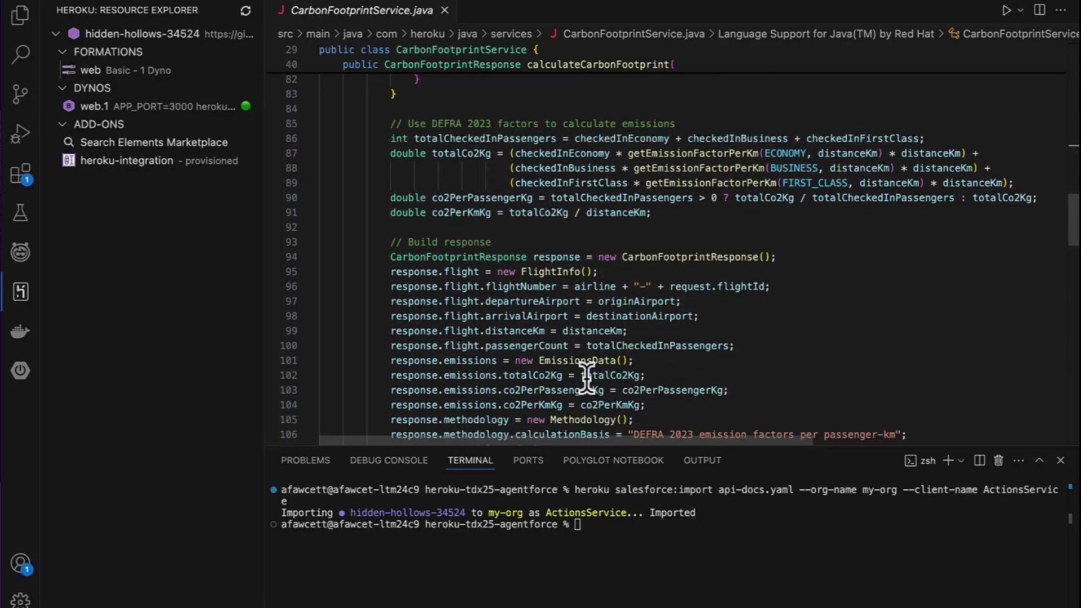
scroll(587, 376, up, 5)
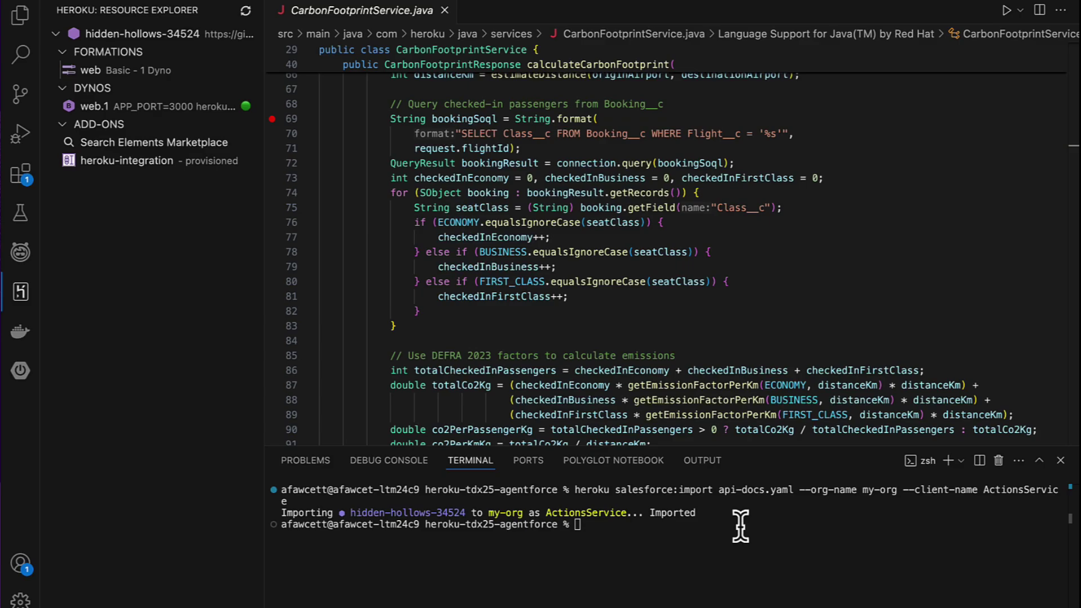
key(ctrl+Right)
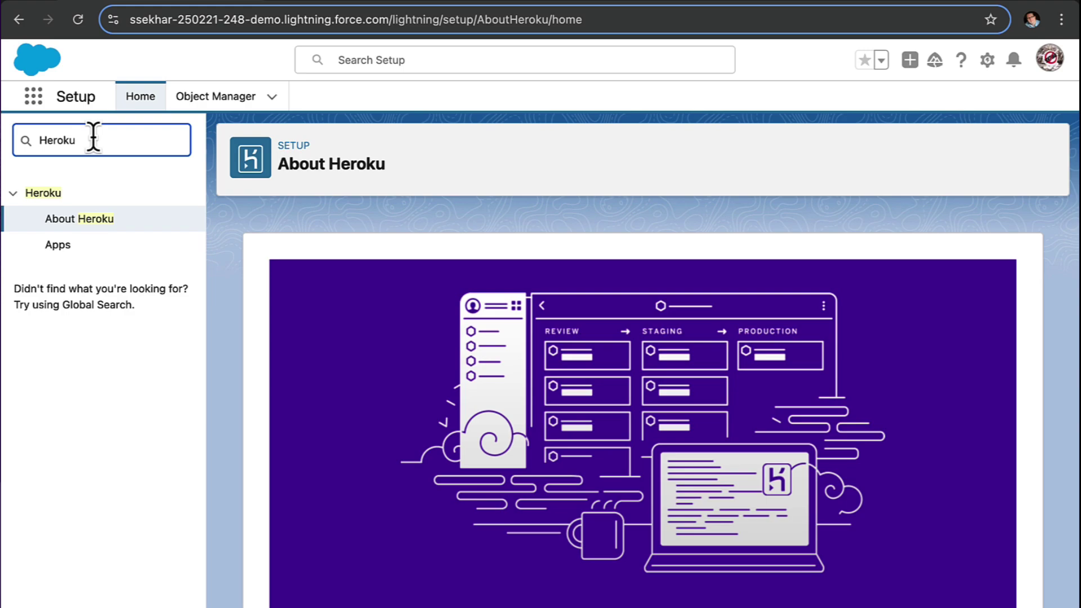
- Scroll the About Heroku page and open Heroku Apps to see the ActionsService app
scroll(340, 255, down, 10)
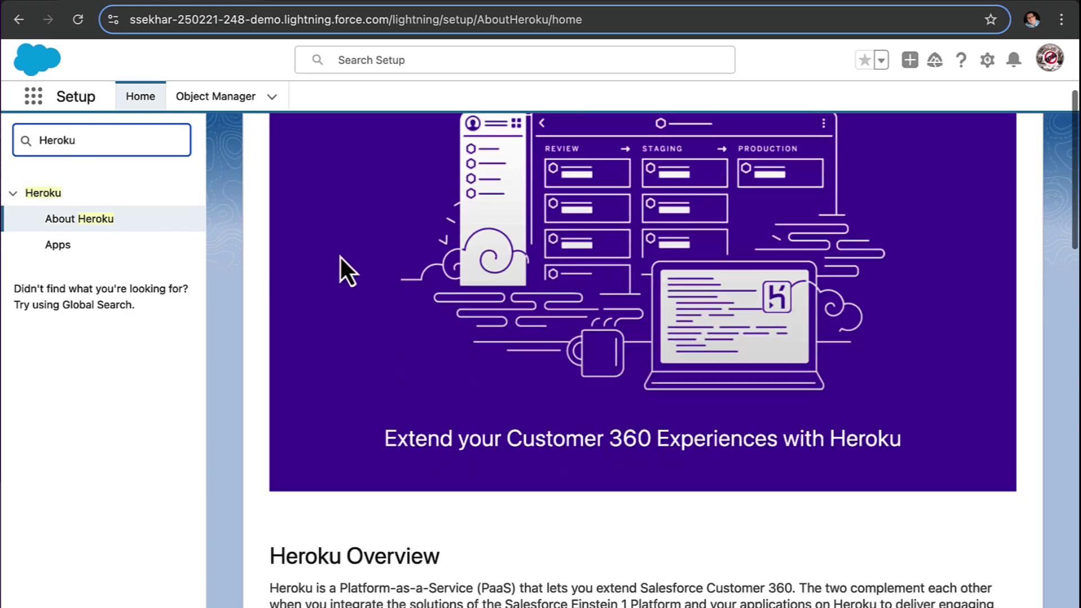
scroll(340, 255, down, 2)
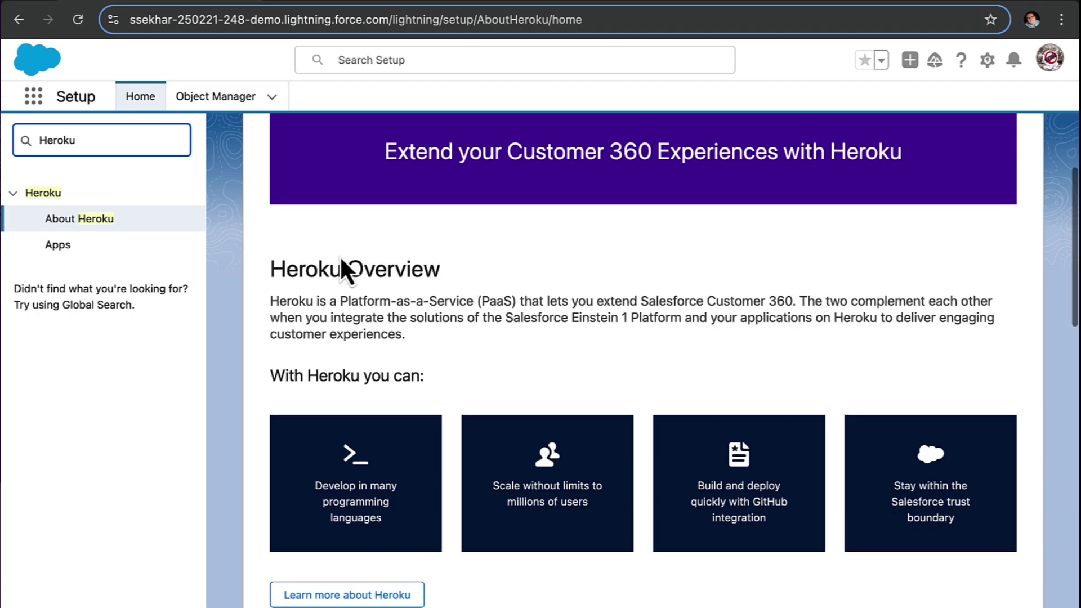
scroll(339, 255, down, 5)
click(64, 257)
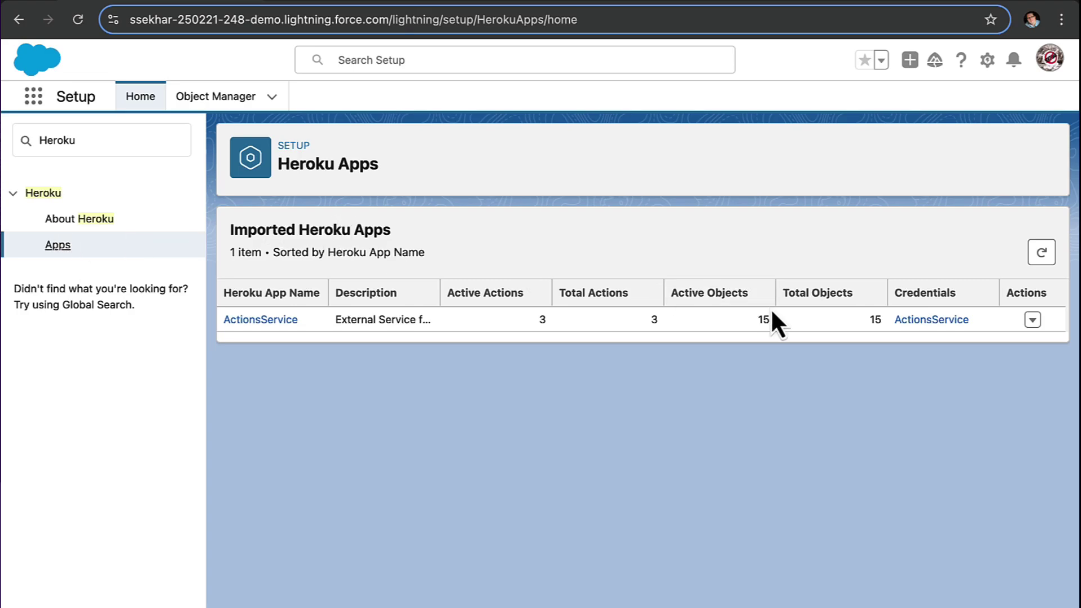
click(1032, 319)
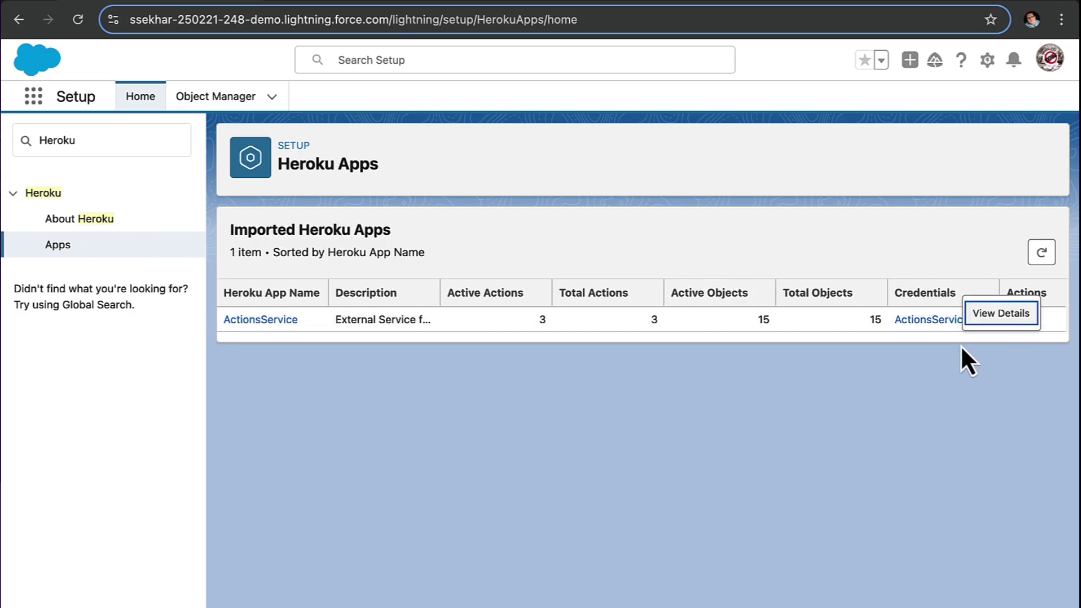
click(988, 316)
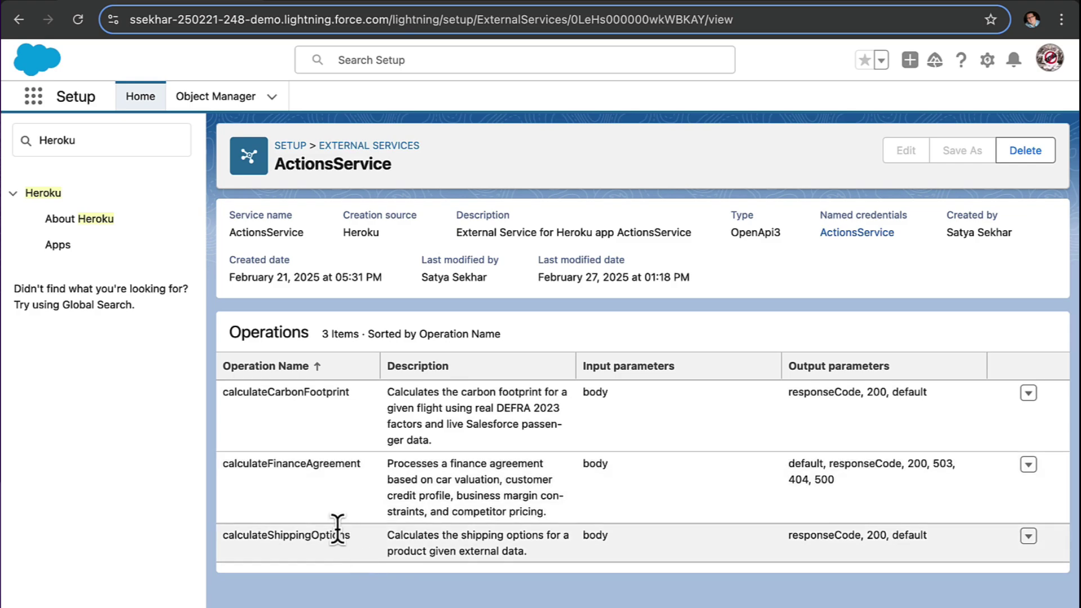
click(354, 1)
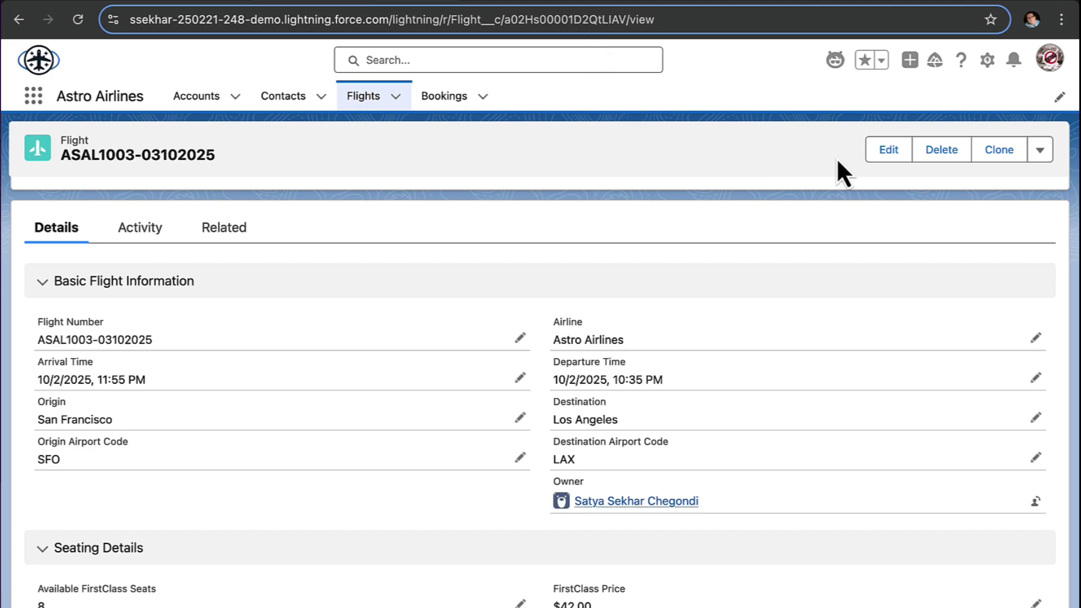
- Edit the Flight Record Page and place a Flow component atop the Details tab
click(989, 61)
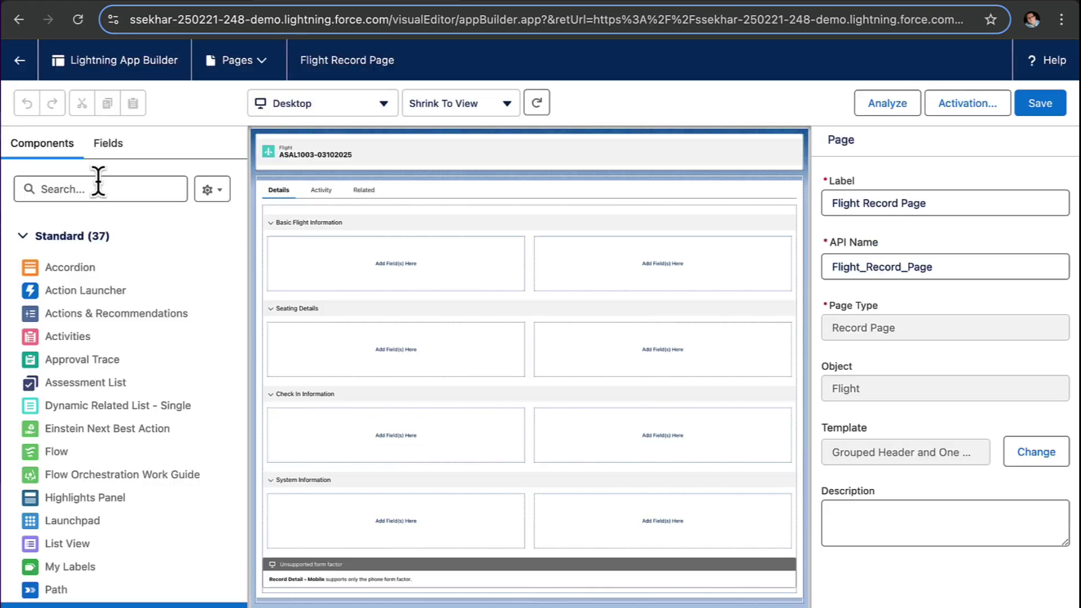
click(96, 181)
text(Flow)
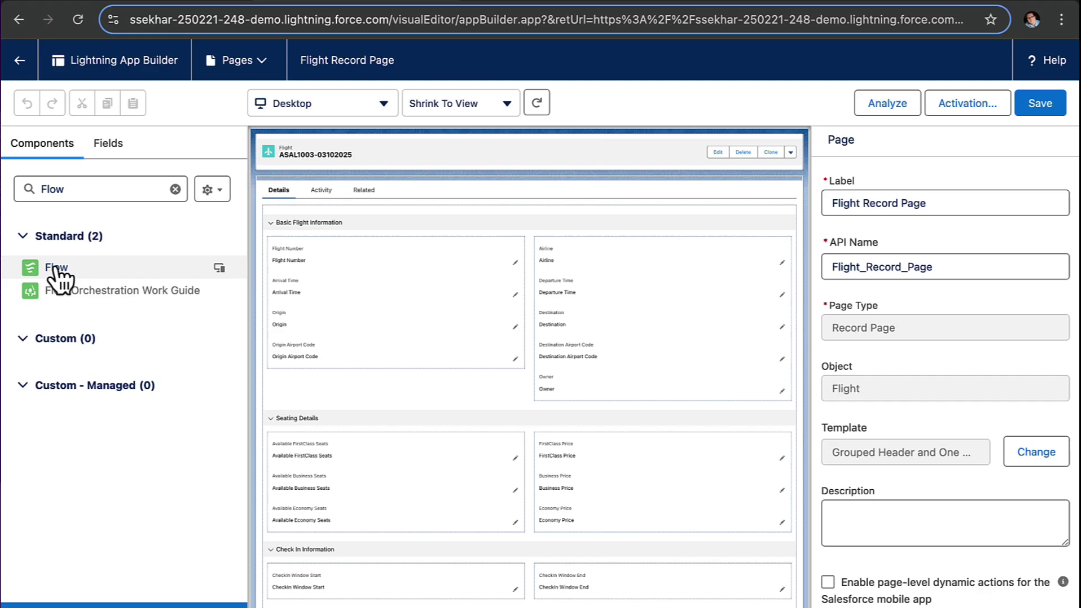
drag(51, 273, 465, 232)
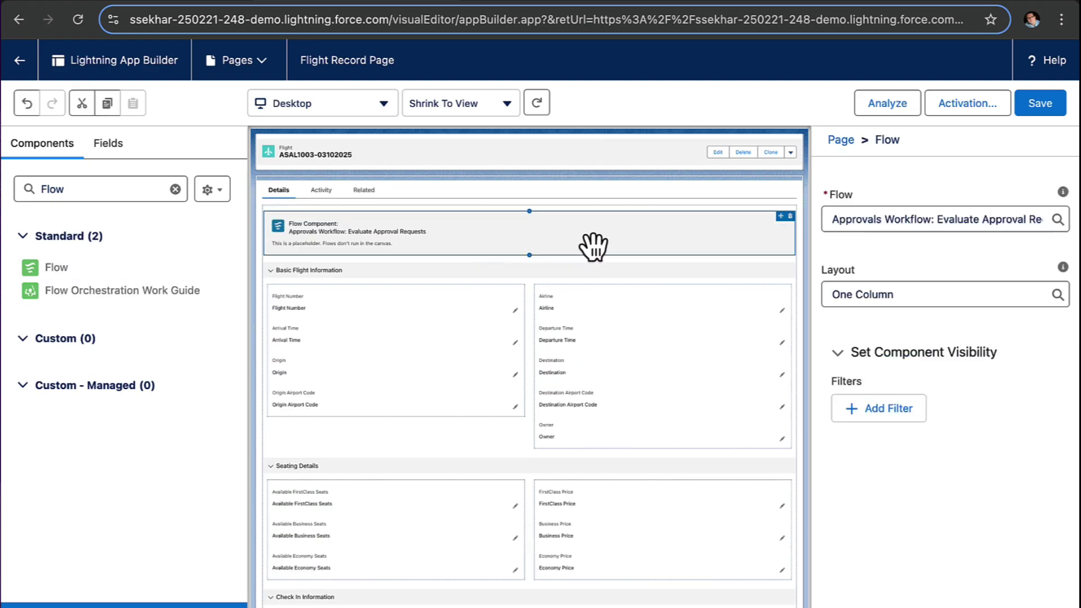
- Set the flow component to Display Carbon Emissions and pass the record ID into it
click(885, 276)
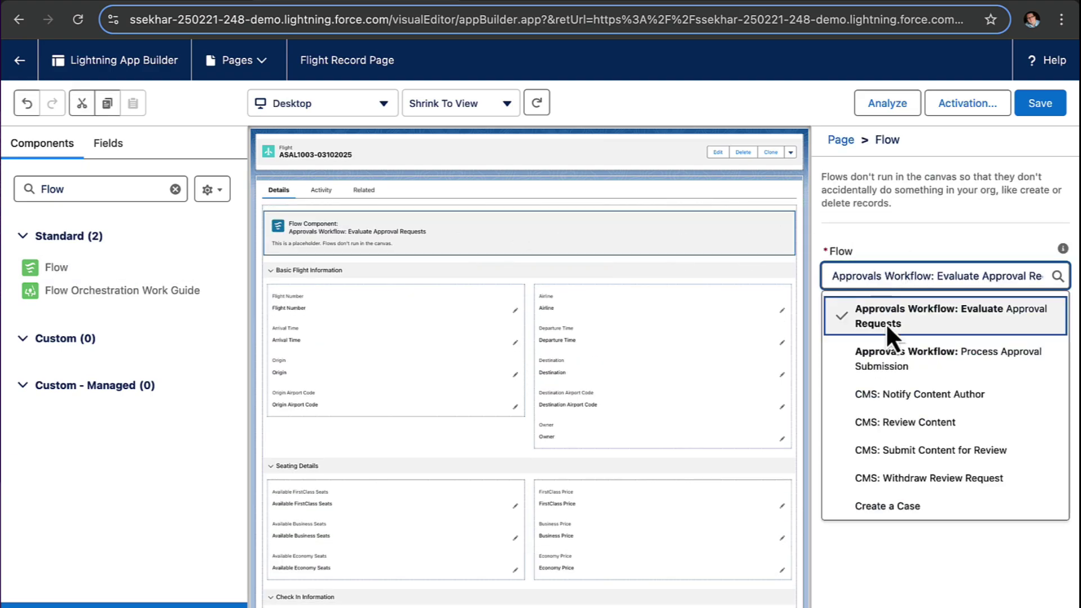
scroll(896, 411, down, 1)
scroll(894, 411, down, 2)
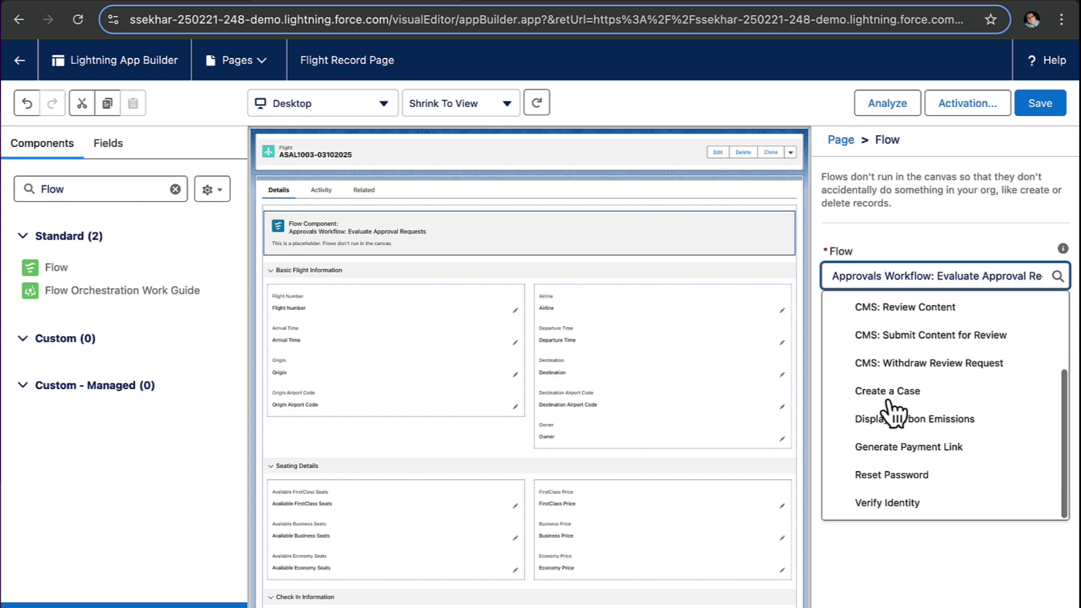
click(887, 418)
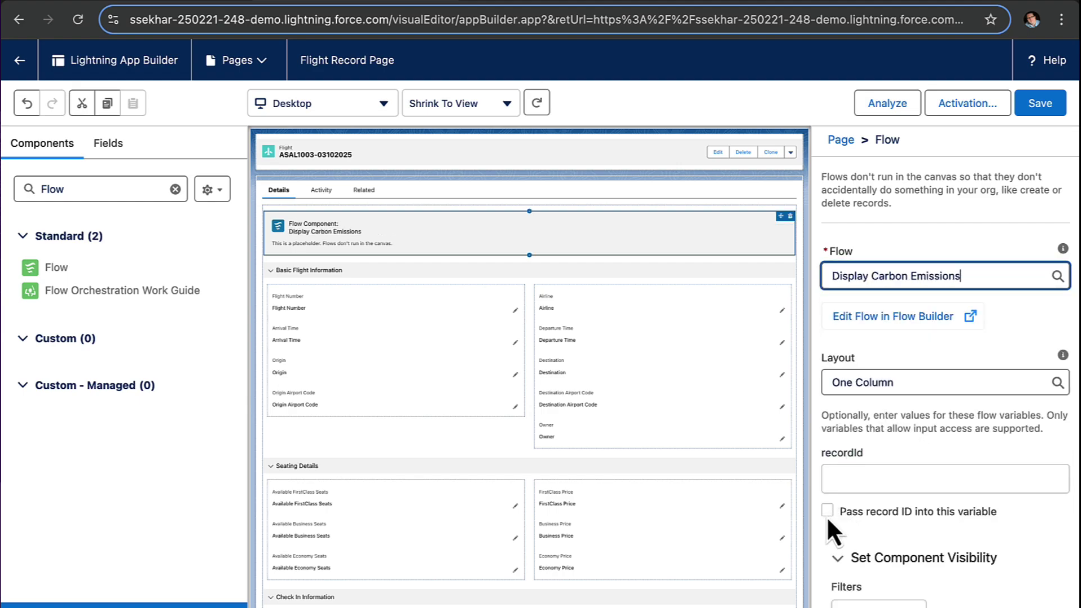
click(827, 511)
click(828, 511)
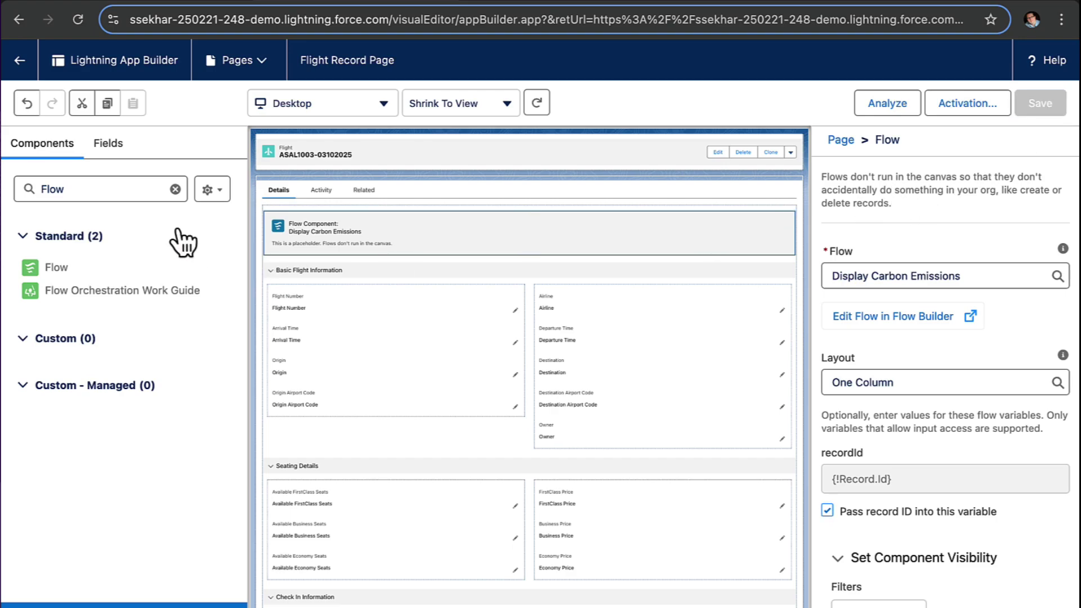
- Return to the flight record, then edit the flow's Carbon Footprint screen in Flow Builder
click(21, 61)
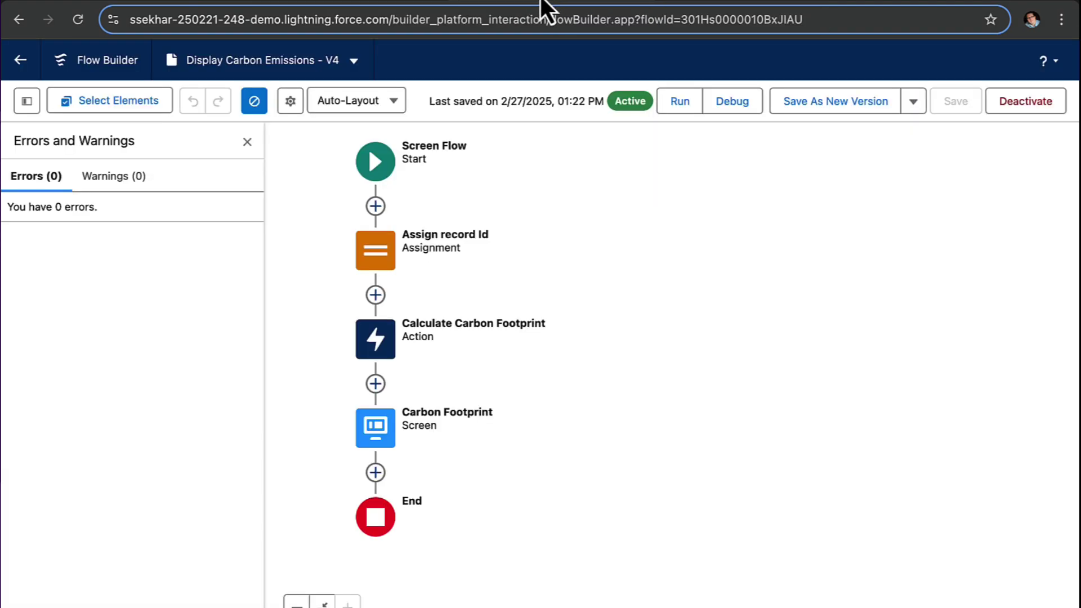
click(382, 434)
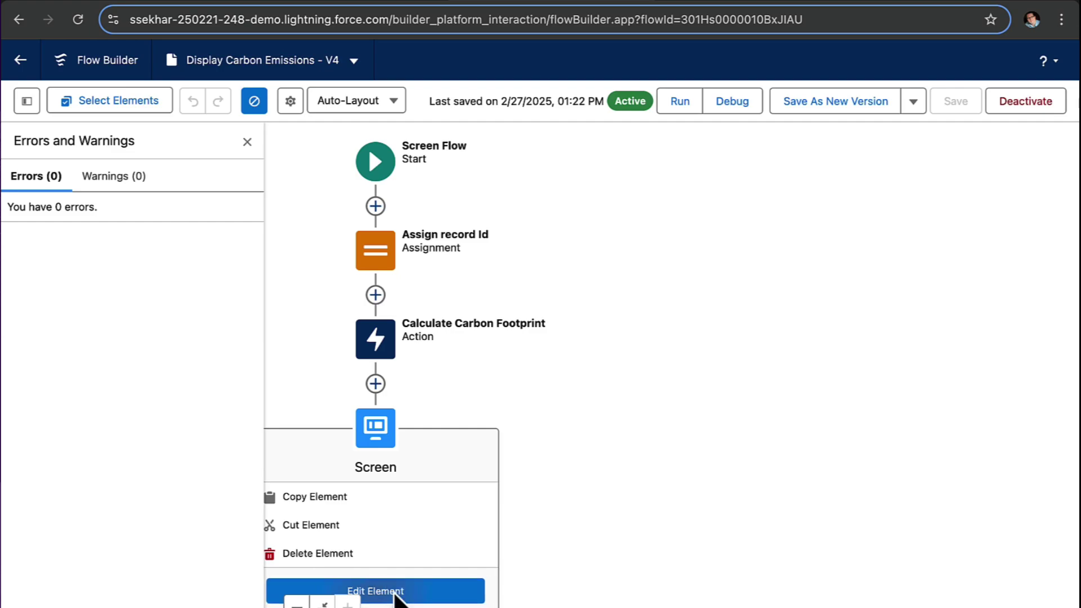
click(394, 591)
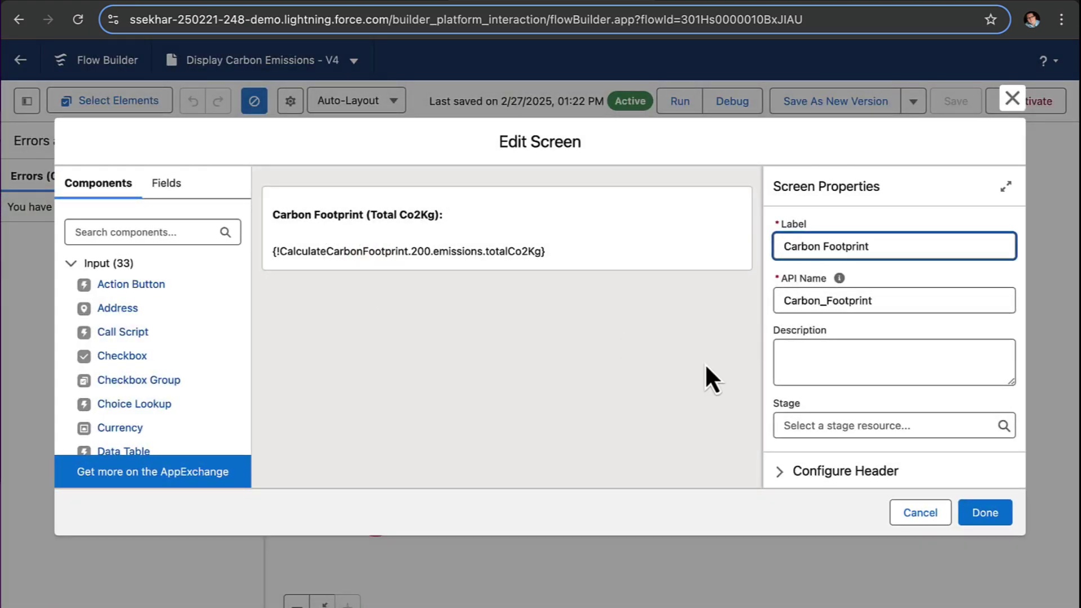
- Cancel the screen edit, open Calculate Carbon Footprint's settings, and hide the left panel
click(917, 515)
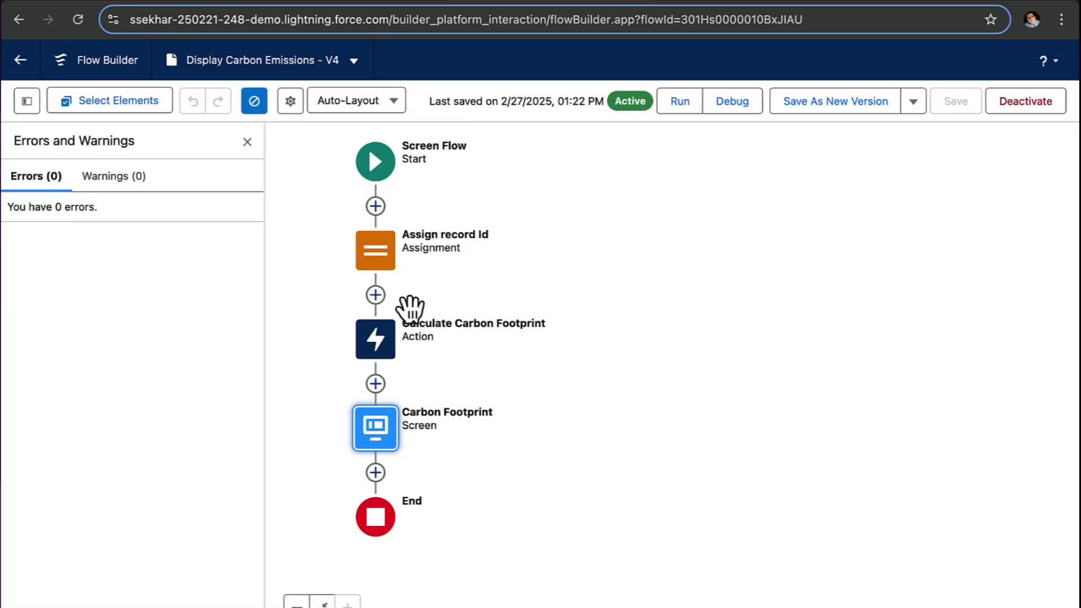
click(385, 350)
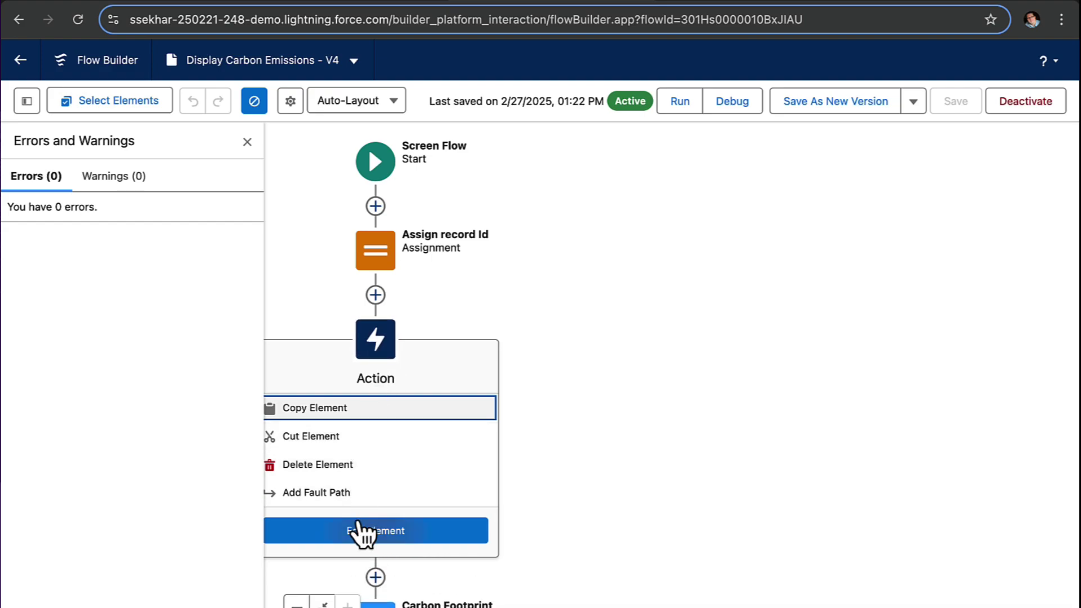
click(363, 533)
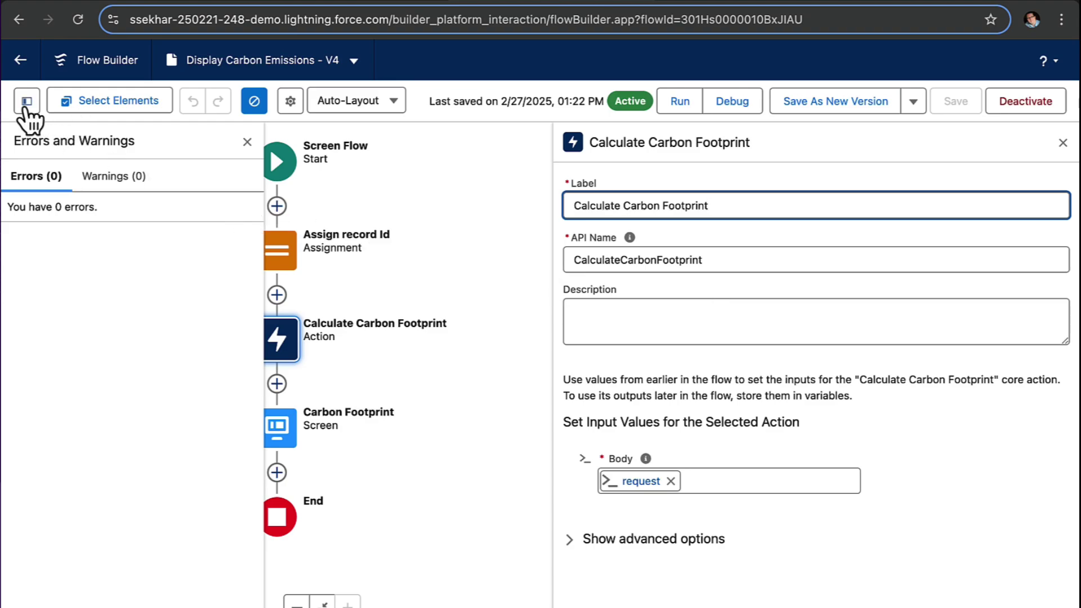
click(26, 102)
click(27, 102)
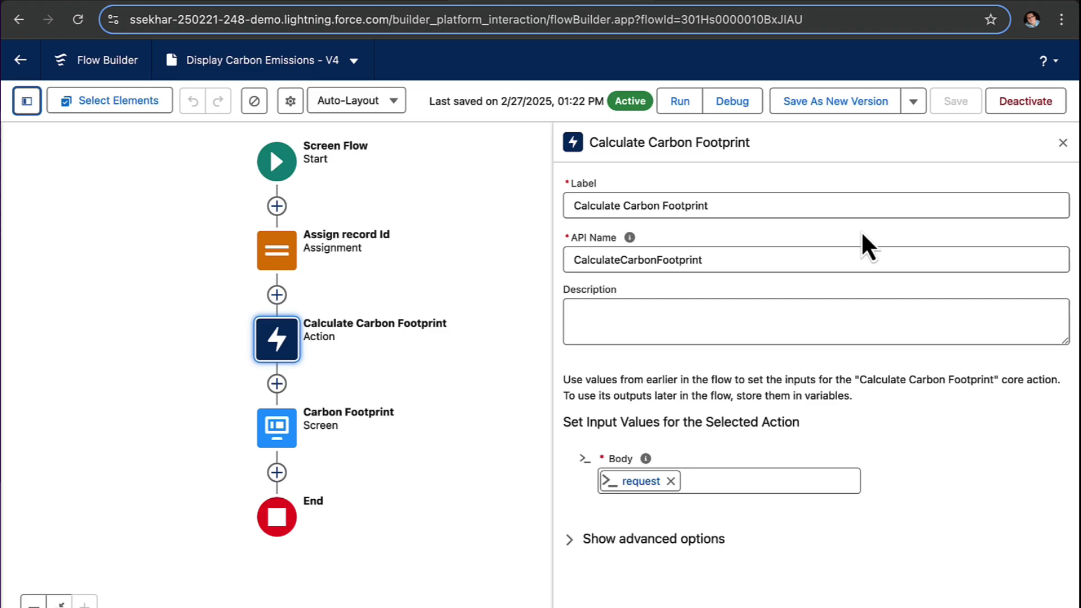
- Insert a new Action after Assign record Id, search actions for 'Calc', then return to the flight record
click(1062, 143)
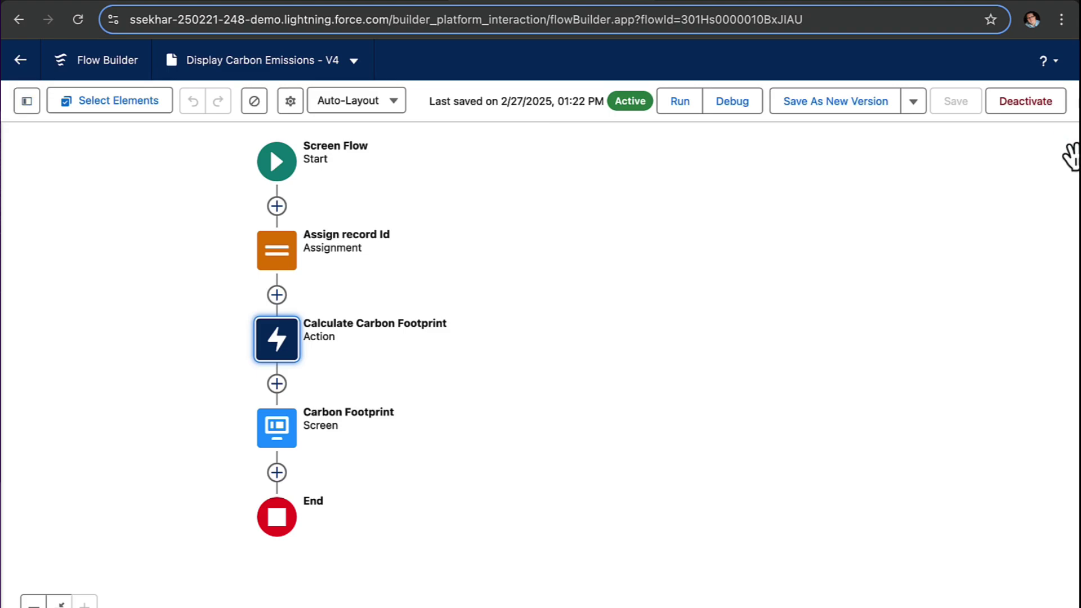
click(276, 295)
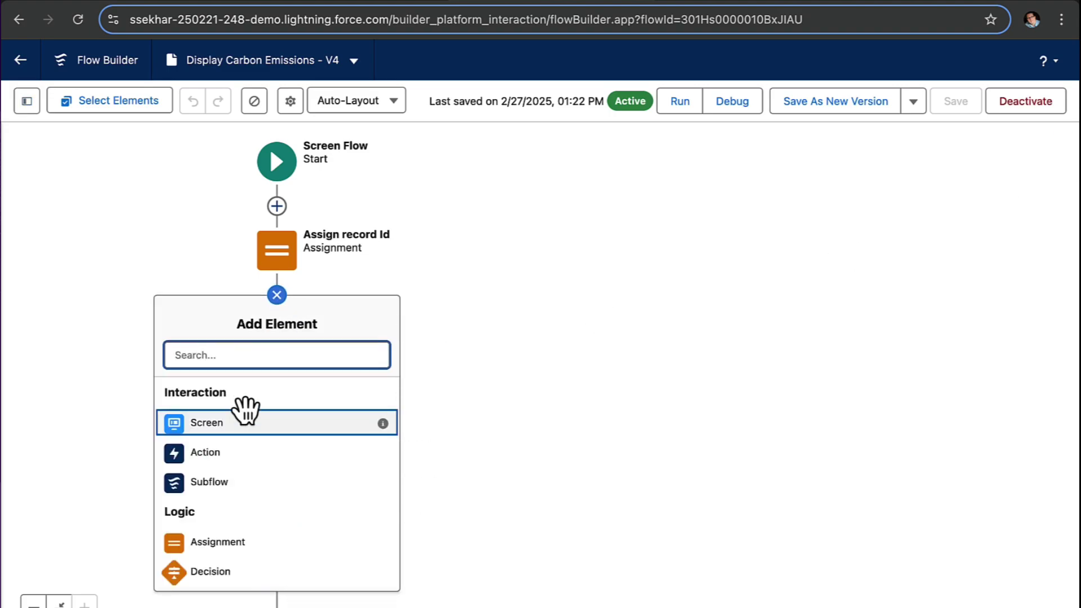
click(223, 456)
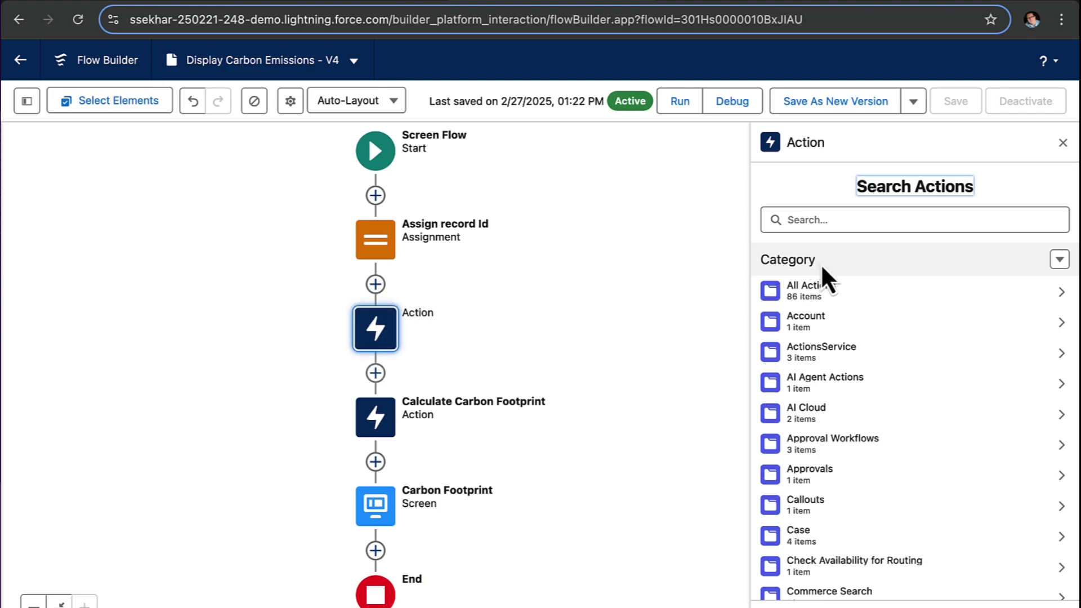
click(850, 218)
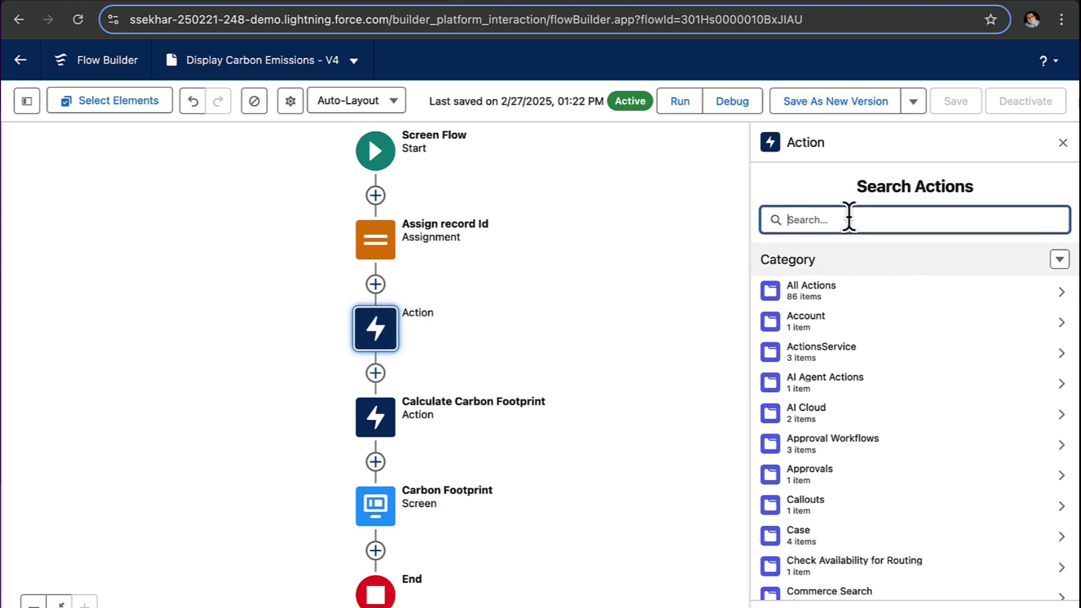
text(A)
key(BackSpace)
text(Calc)
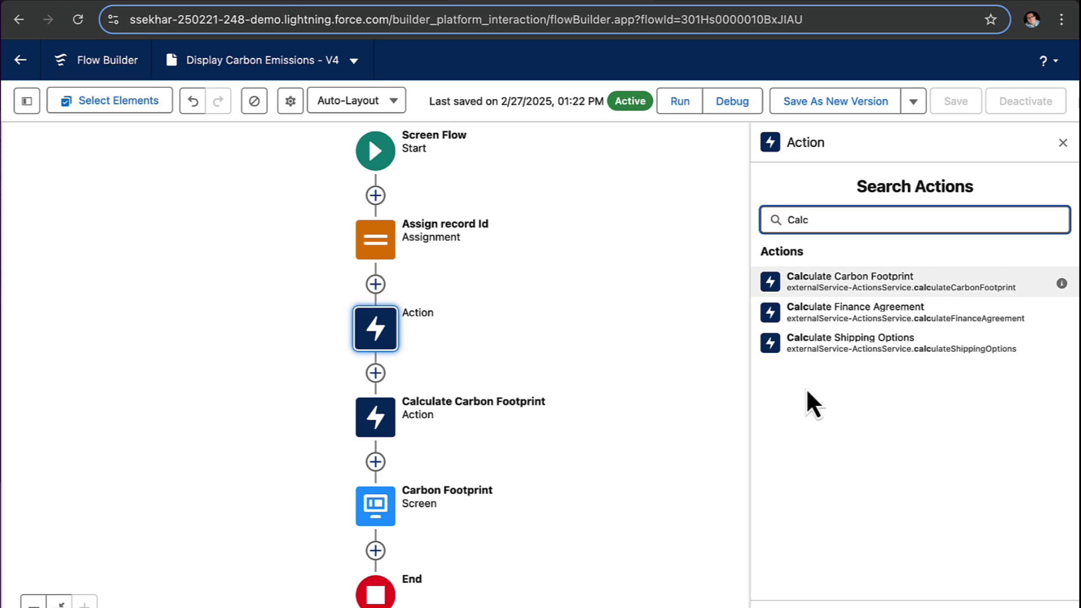
click(377, 3)
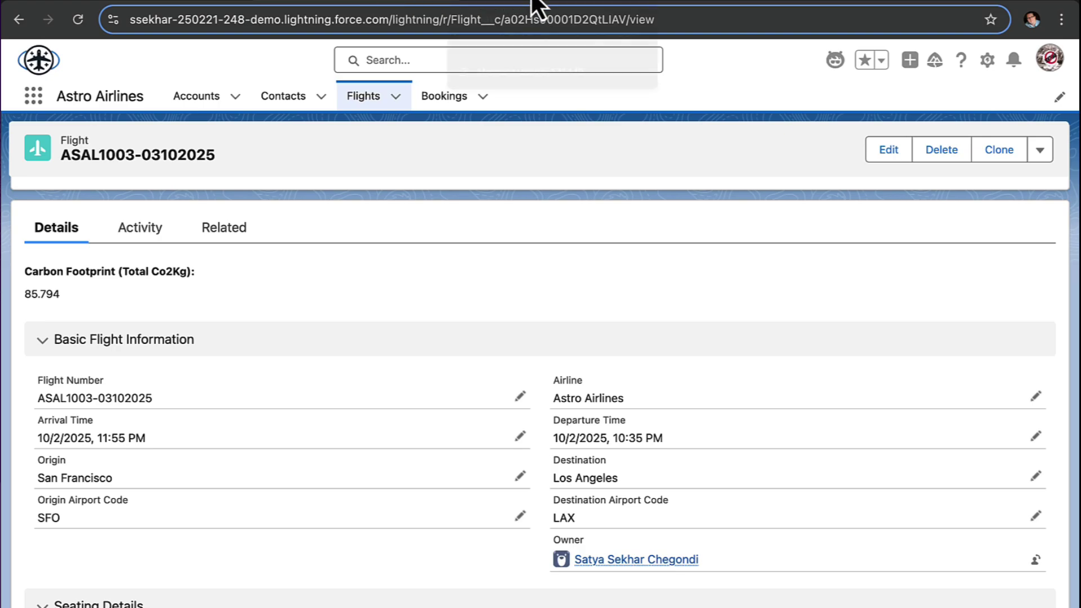
- Switch to the Setup Apex Classes list with the ActionsService classes
click(699, 6)
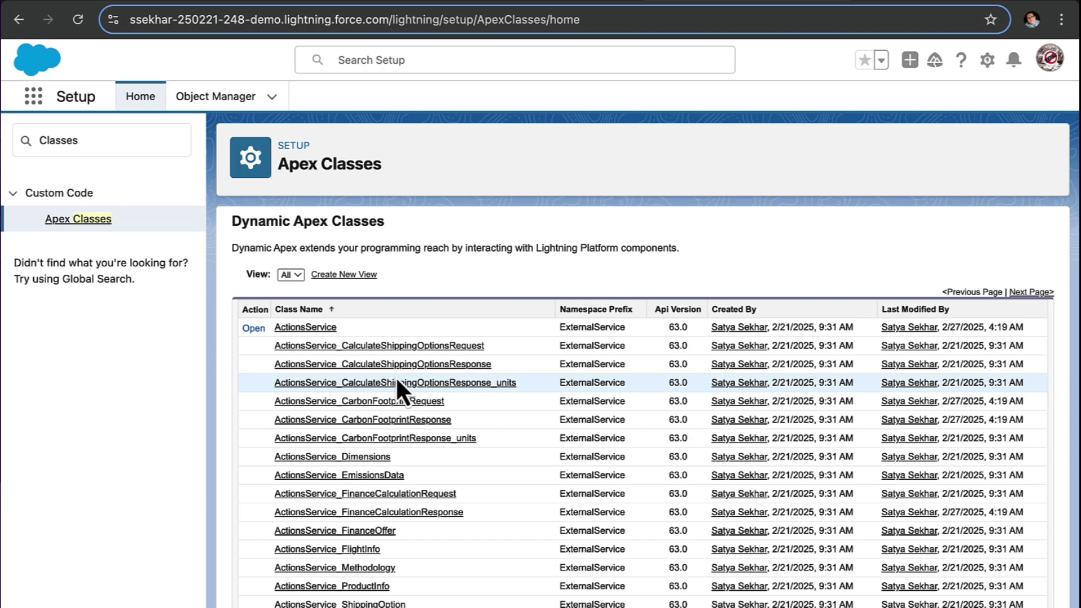
- Switch to the desktop showing the All Opportunities list view
key(ctrl+Right)
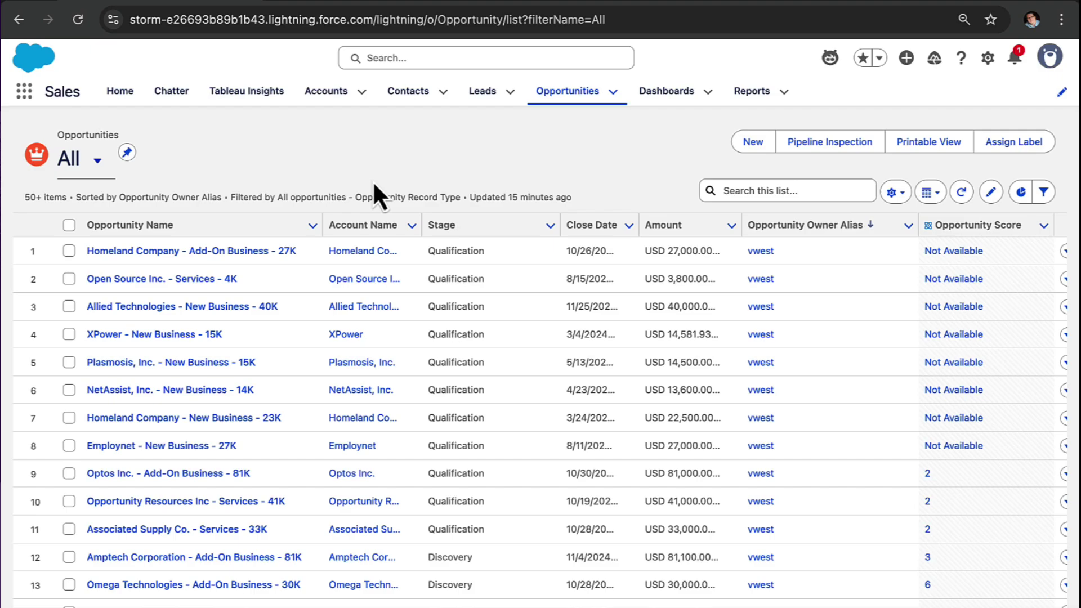
- Switch to VS Code and read executeBatch in PricingEngineWorkerService.java down to Step 6
key(ctrl+Right)
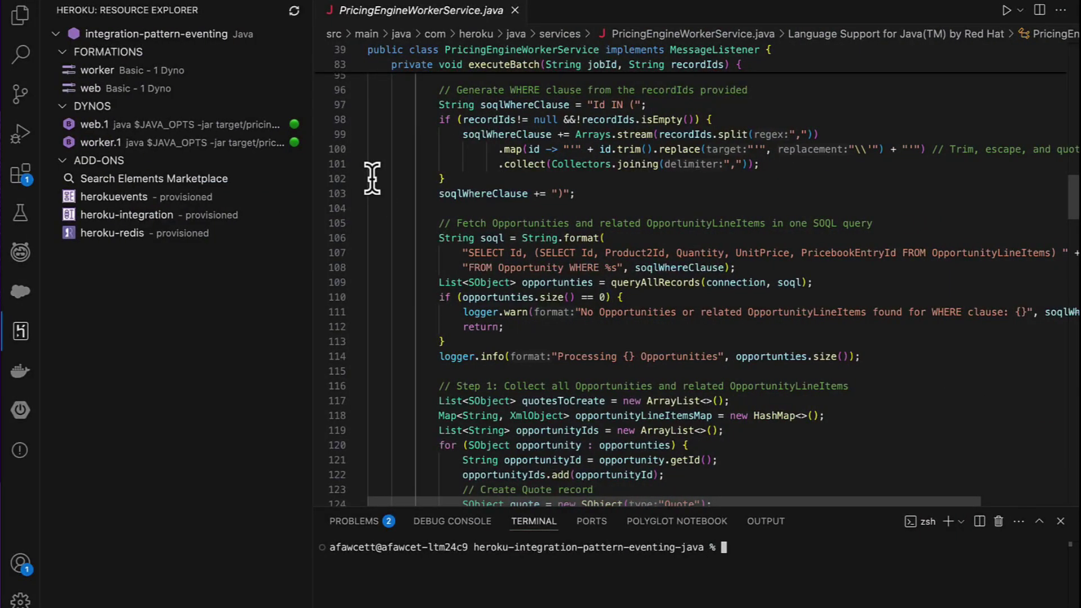
scroll(471, 209, up, 4)
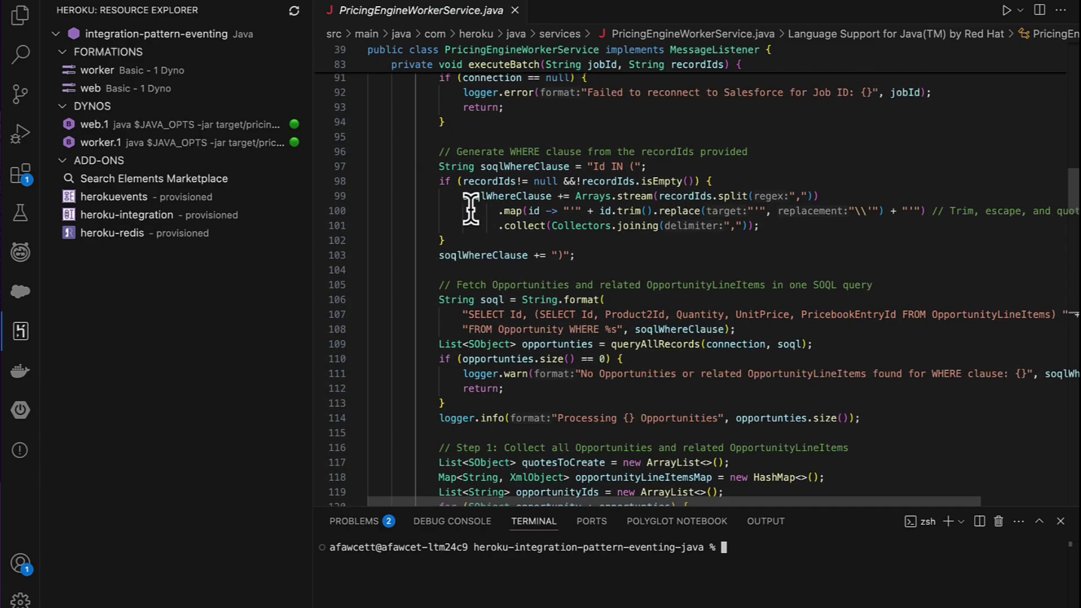
scroll(471, 208, down, 3)
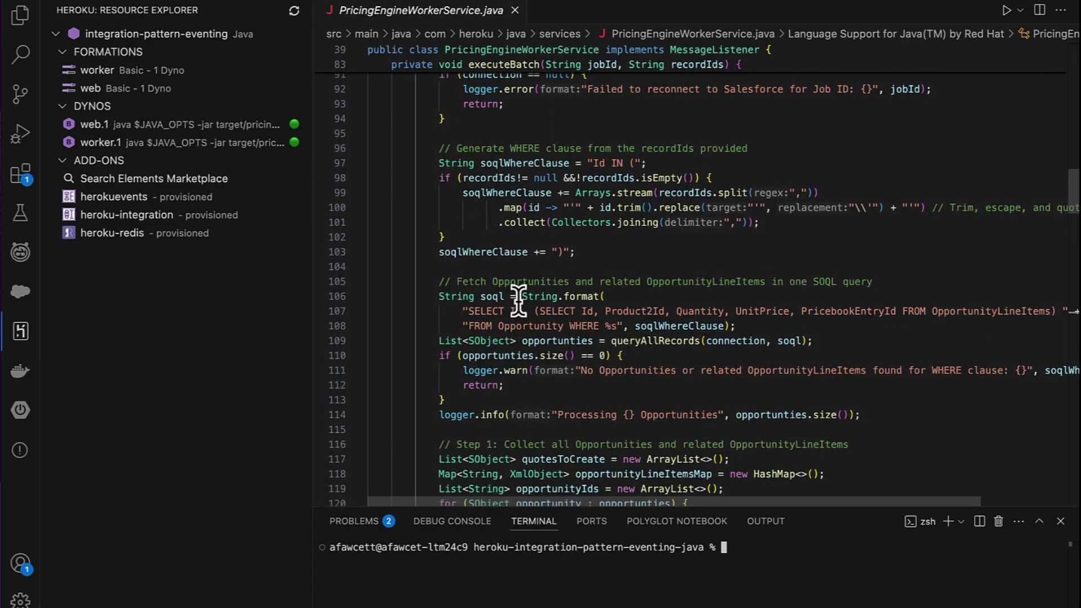
scroll(519, 301, down, 2)
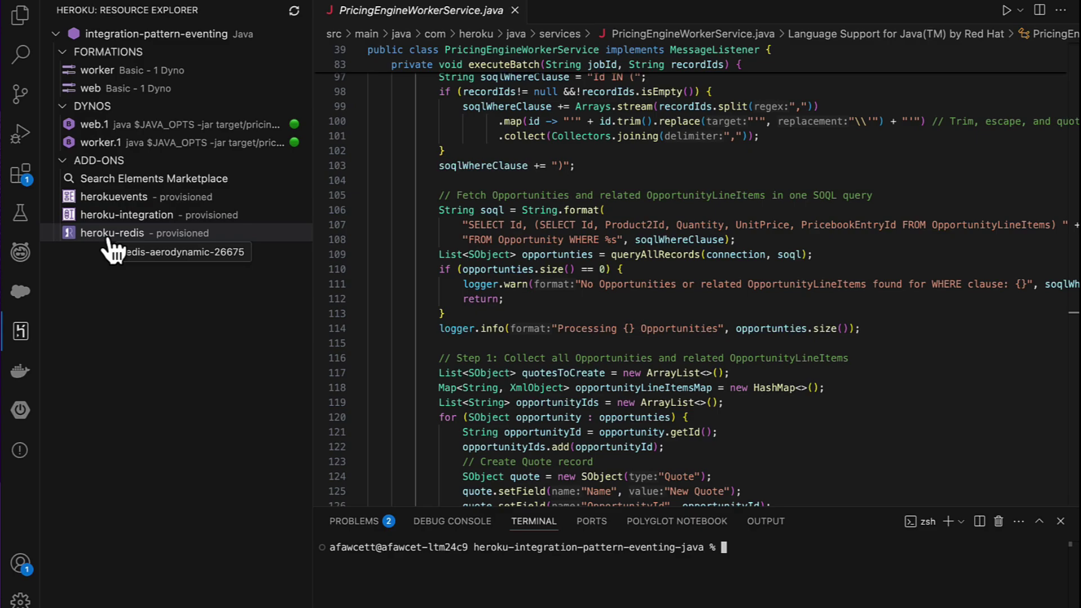
scroll(373, 270, down, 6)
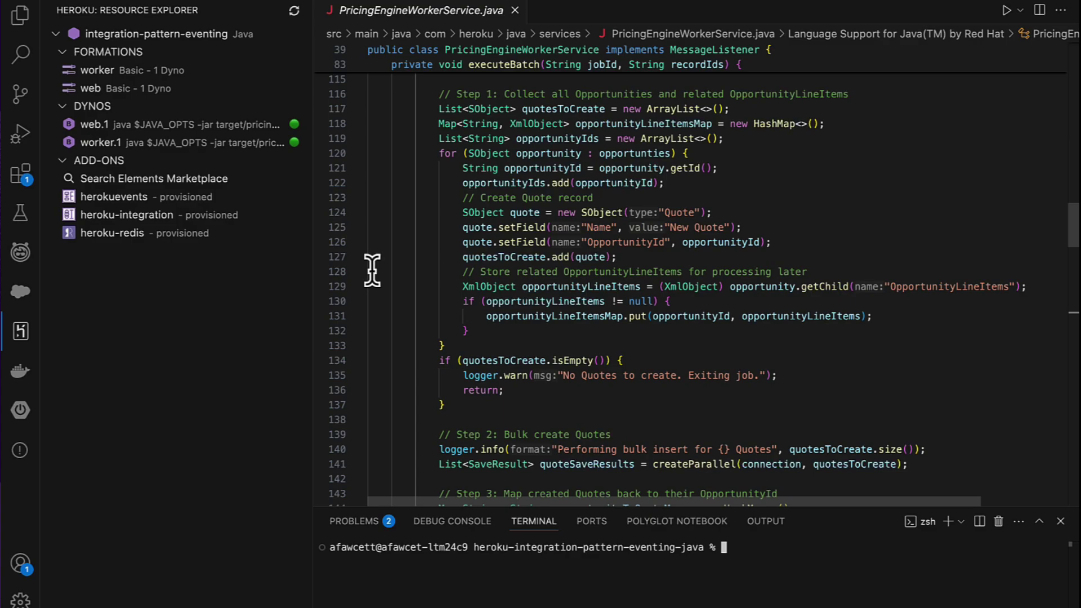
scroll(377, 282, down, 4)
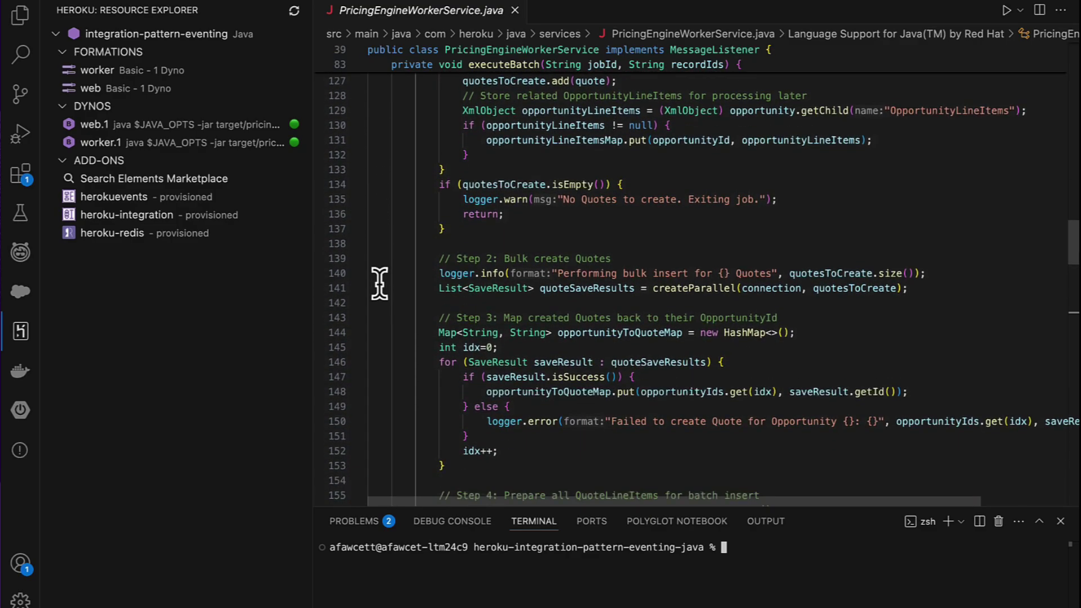
scroll(379, 283, down, 2)
scroll(379, 283, down, 11)
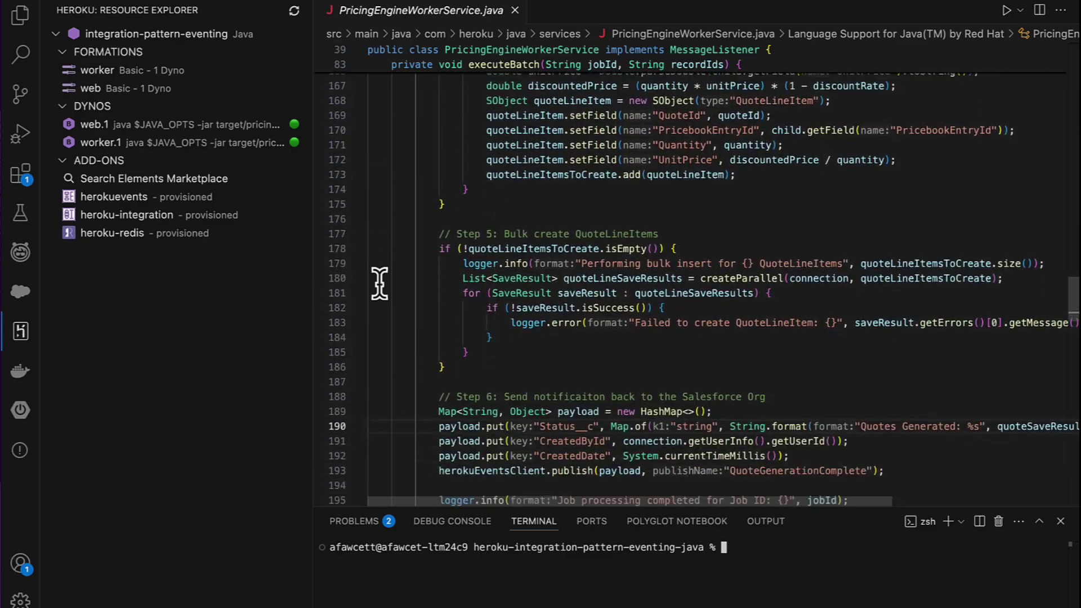
scroll(379, 283, down, 4)
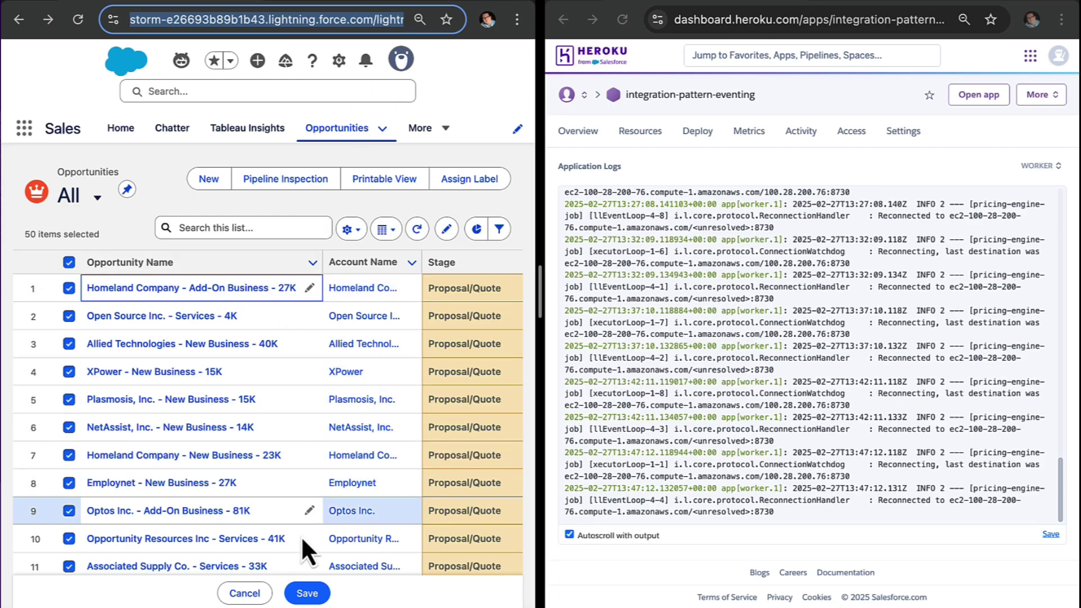
- Save all 50 opportunities at Proposal/Quote, then confirm the 50-quote insert in Heroku logs and notifications
click(308, 593)
click(831, 365)
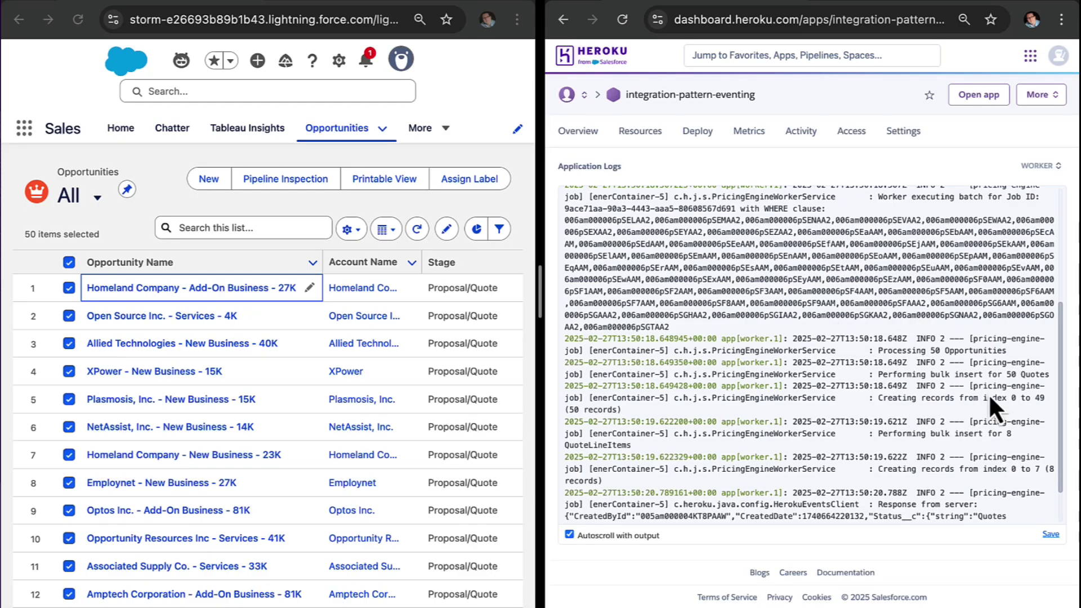
drag(881, 375, 1045, 375)
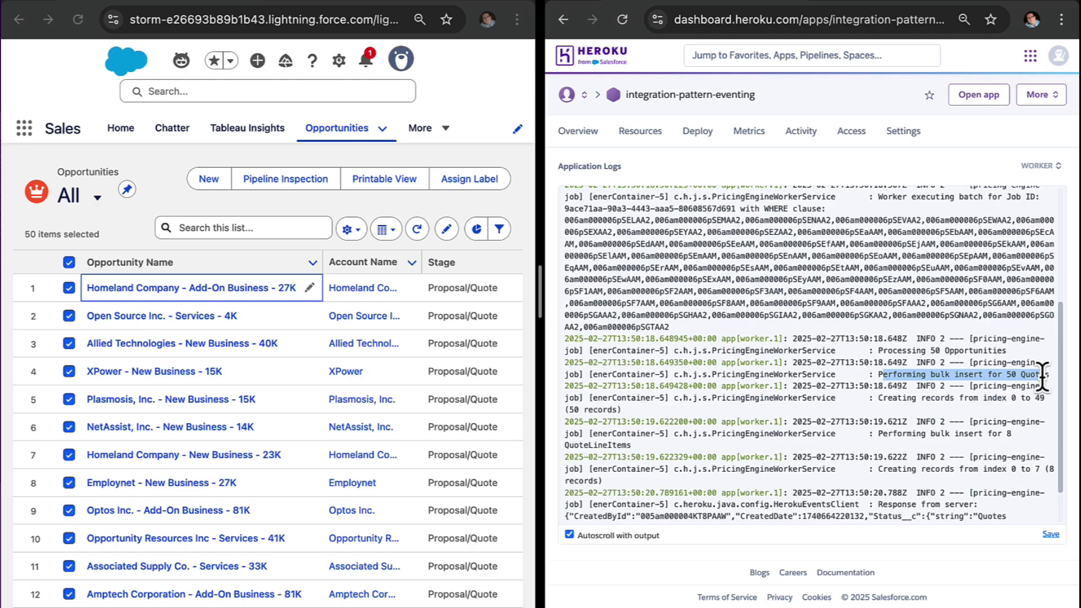
click(364, 59)
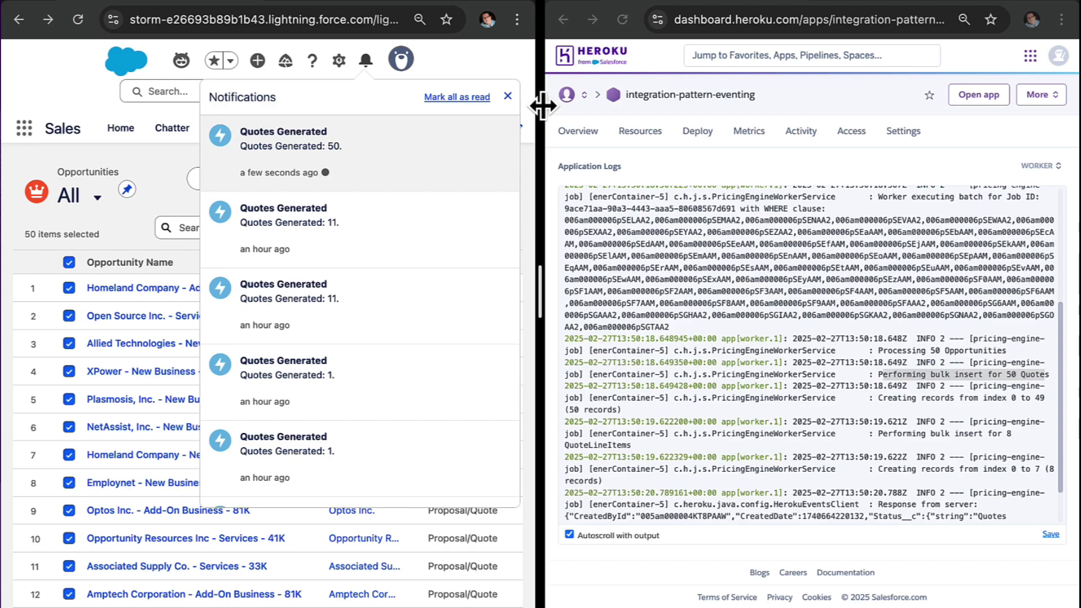
- Close notifications and view generated quote 00000010 for Roseburg Products totalling USD 17,100.00
click(498, 71)
key(ctrl+Right)
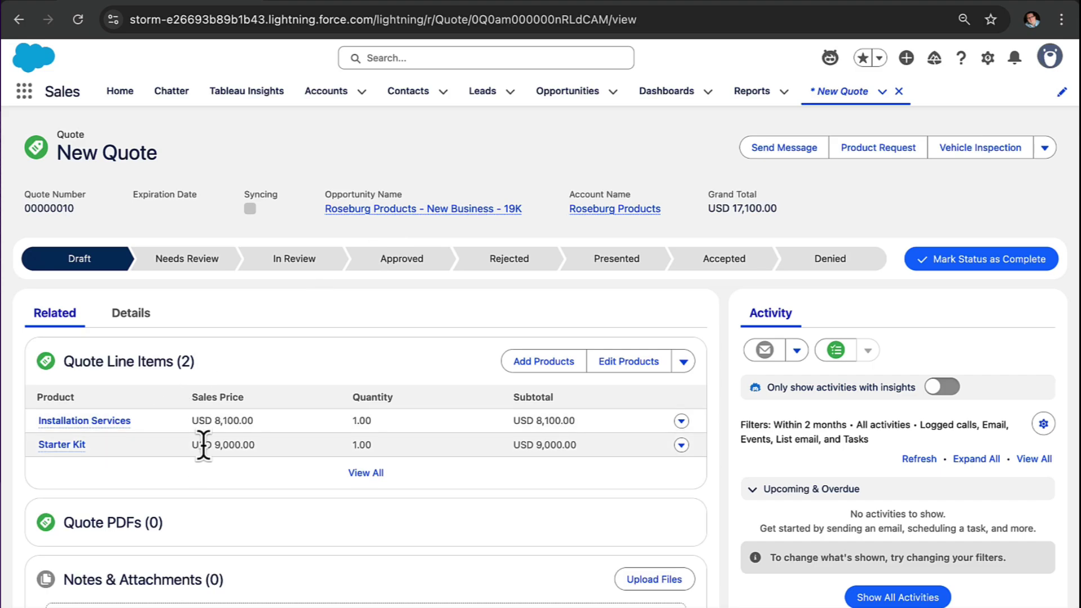
key(ctrl+Right)
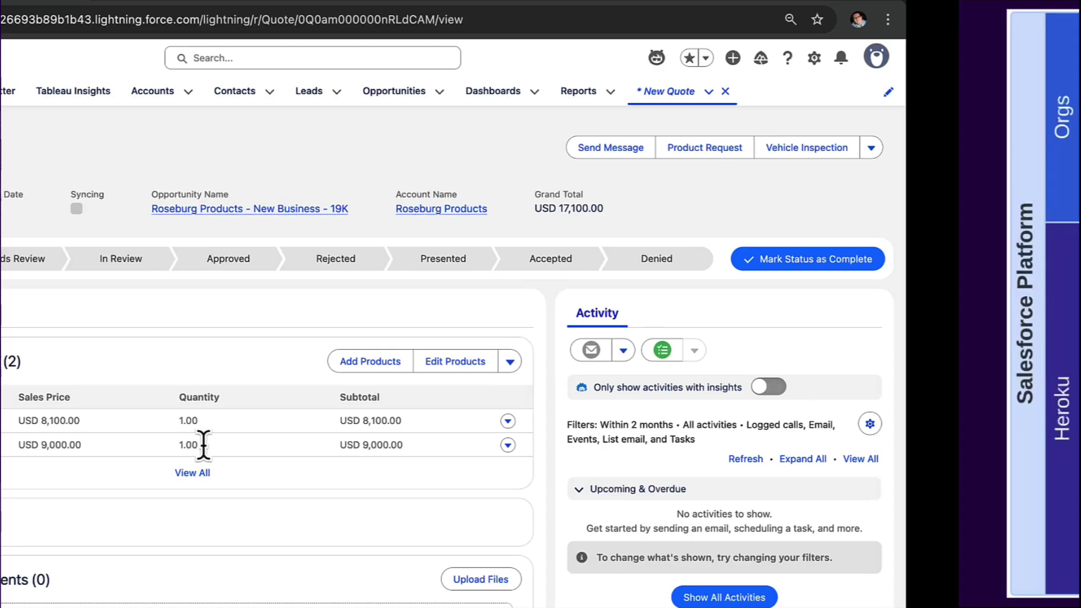